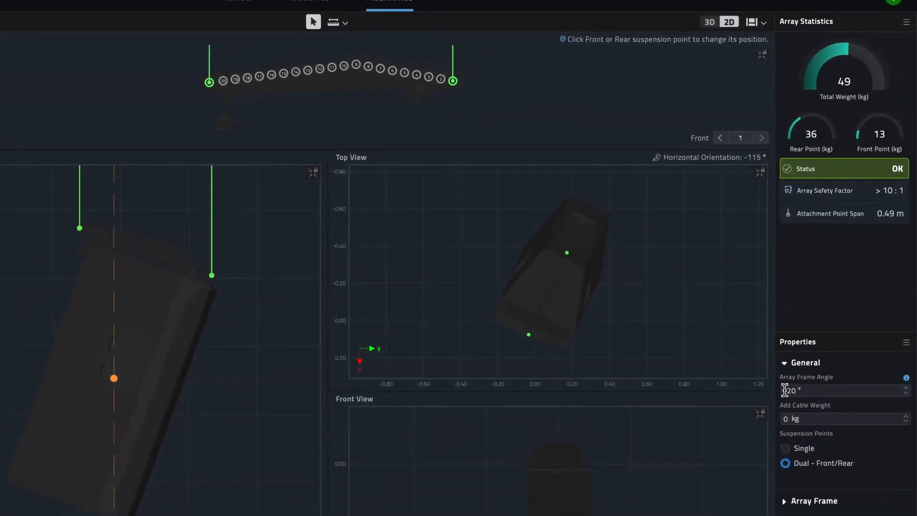
- Switch the array's suspension points to Single and adjust the array frame angle
{"action": "left_click", "coordinate": [802, 450]}
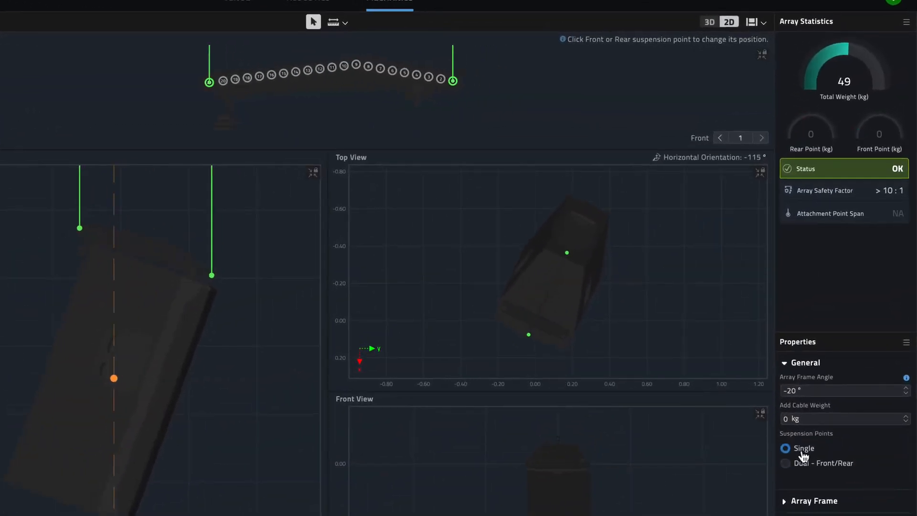
{"action": "left_click", "coordinate": [905, 389]}
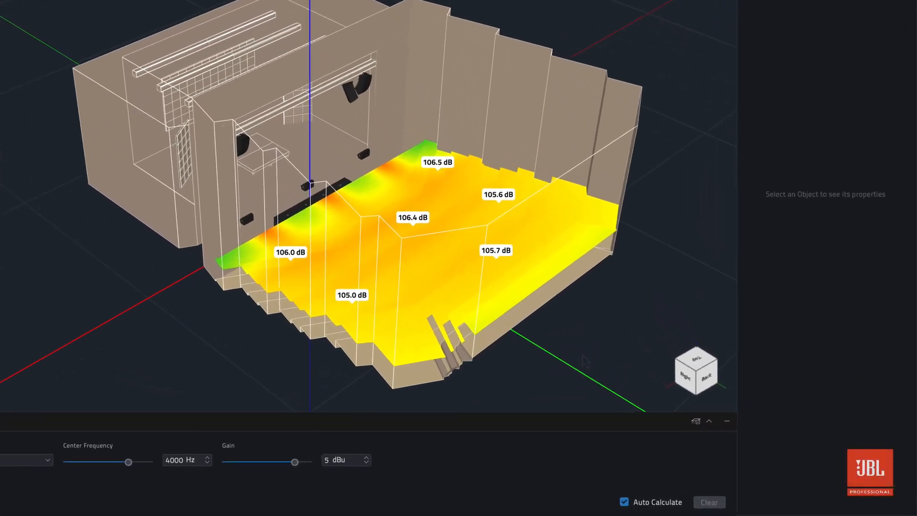
- Toggle the SPL/delay flags off and back on, then hide the venue axis and the grid in the 3D view
{"action": "mouse_move", "coordinate": [687, 358]}
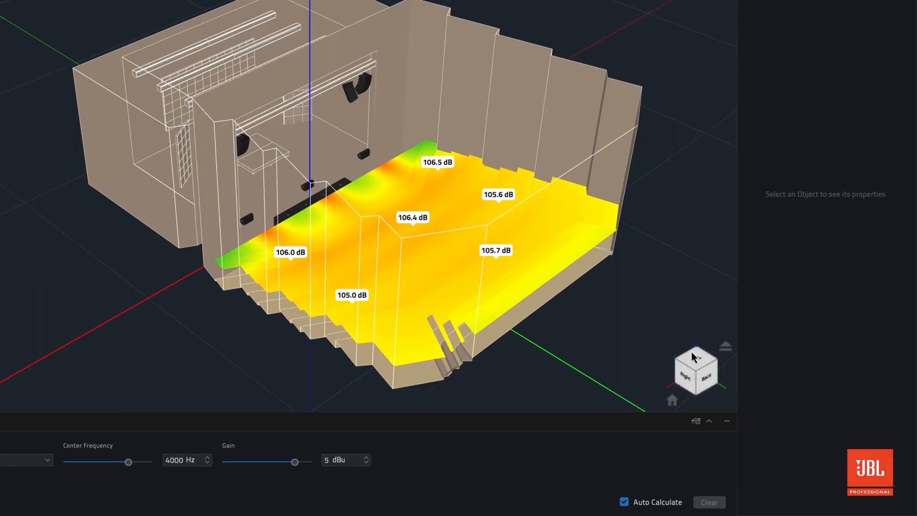
{"action": "left_click", "coordinate": [725, 349]}
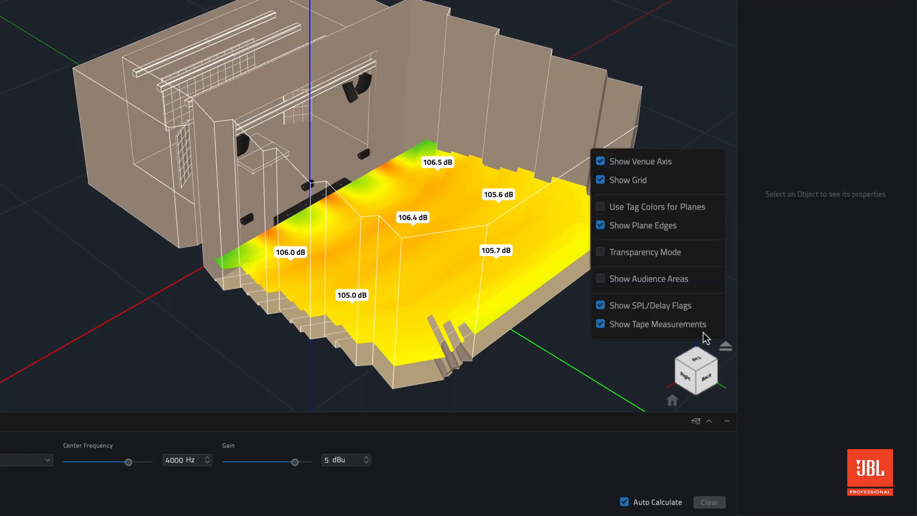
{"action": "left_click", "coordinate": [675, 308]}
{"action": "left_click", "coordinate": [676, 310]}
{"action": "left_click", "coordinate": [634, 168]}
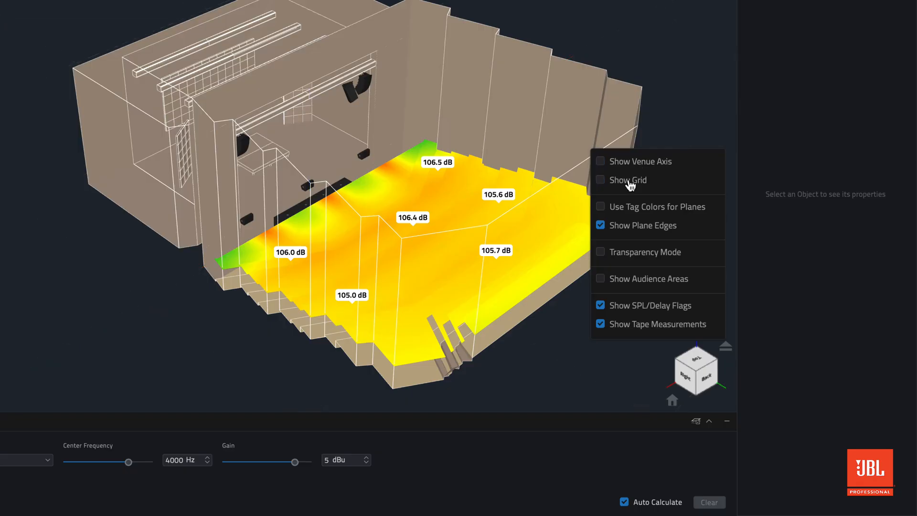
- Turn on Transparency Mode for the 3D venue view and turn it off again
{"action": "left_click", "coordinate": [603, 257]}
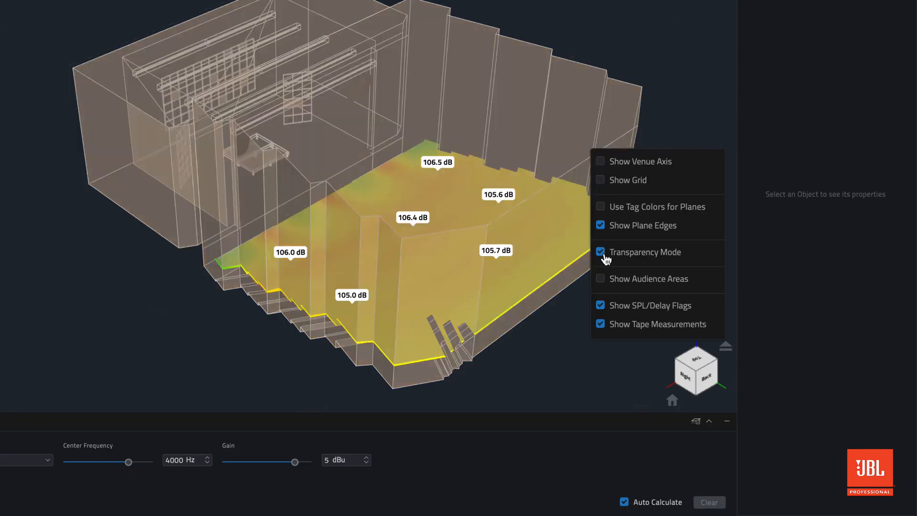
{"action": "left_click", "coordinate": [602, 253]}
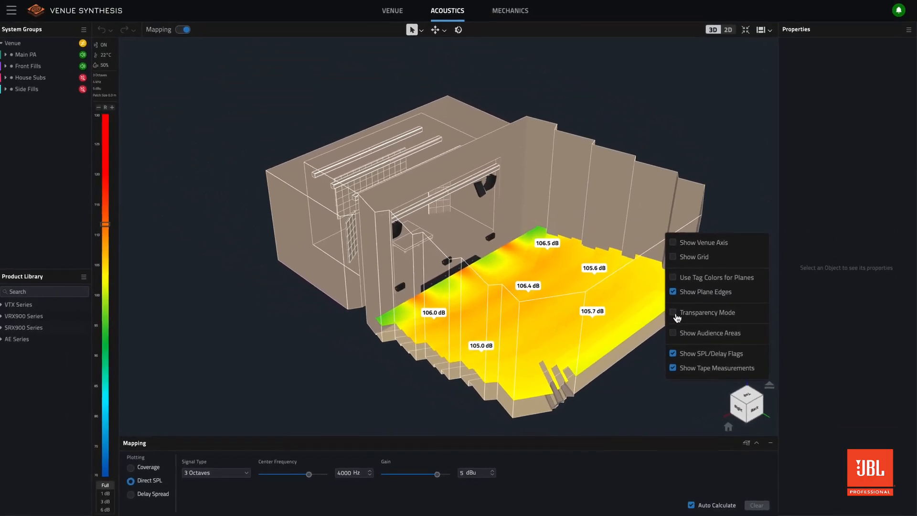
{"action": "left_click", "coordinate": [659, 364]}
- Display the venue planes in their tag colors
{"action": "mouse_move", "coordinate": [659, 364]}
{"action": "left_mouse_down"}
{"action": "mouse_move", "coordinate": [647, 370]}
{"action": "mouse_move", "coordinate": [550, 341]}
{"action": "mouse_move", "coordinate": [672, 359]}
{"action": "left_mouse_up"}
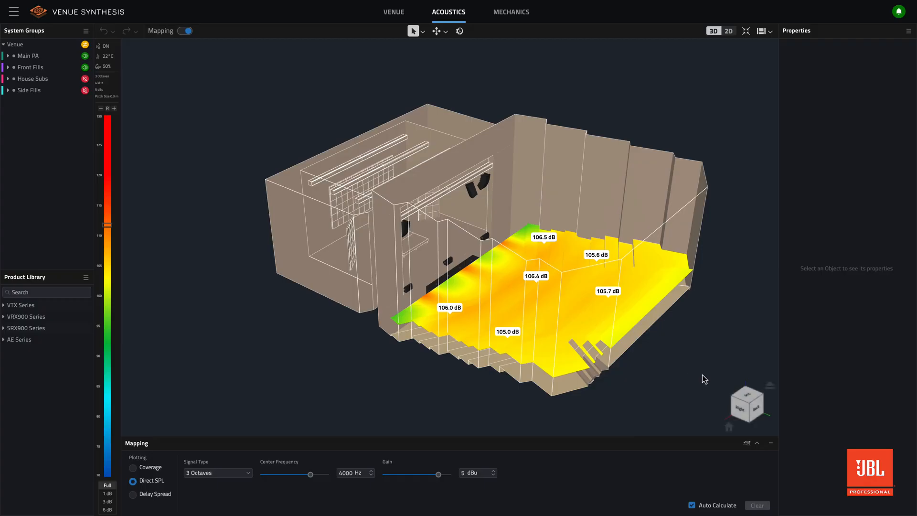
{"action": "left_click", "coordinate": [769, 386]}
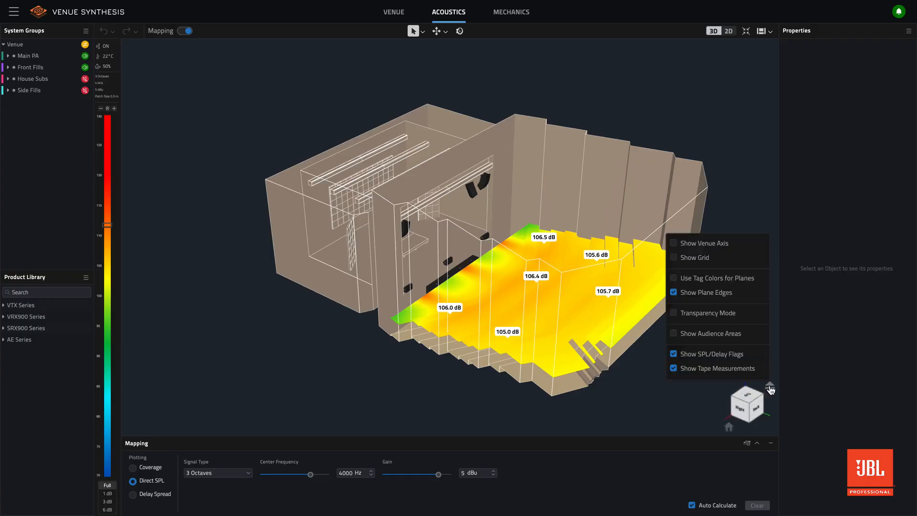
{"action": "left_click", "coordinate": [673, 278]}
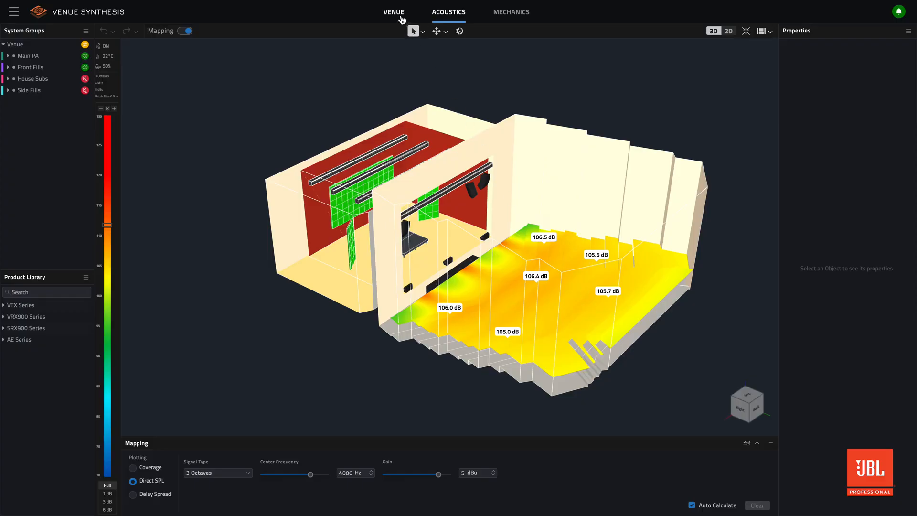
- In the Venue workspace, change the Stage tag's color to the tan shade #b89959
{"action": "left_click", "coordinate": [401, 15]}
{"action": "left_click", "coordinate": [59, 138]}
{"action": "right_click", "coordinate": [60, 139]}
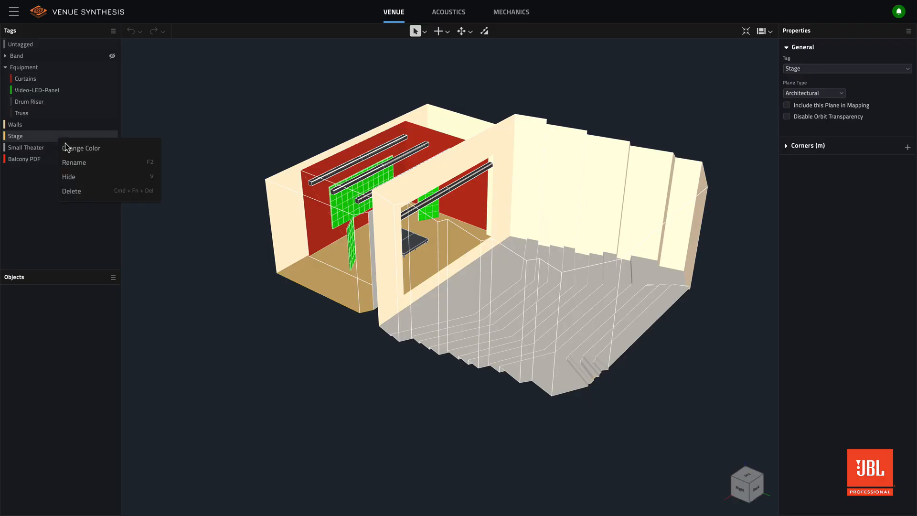
{"action": "left_click", "coordinate": [70, 148]}
{"action": "mouse_move", "coordinate": [174, 138]}
{"action": "left_mouse_down"}
{"action": "mouse_move", "coordinate": [162, 146]}
{"action": "mouse_move", "coordinate": [176, 147]}
{"action": "left_mouse_up"}
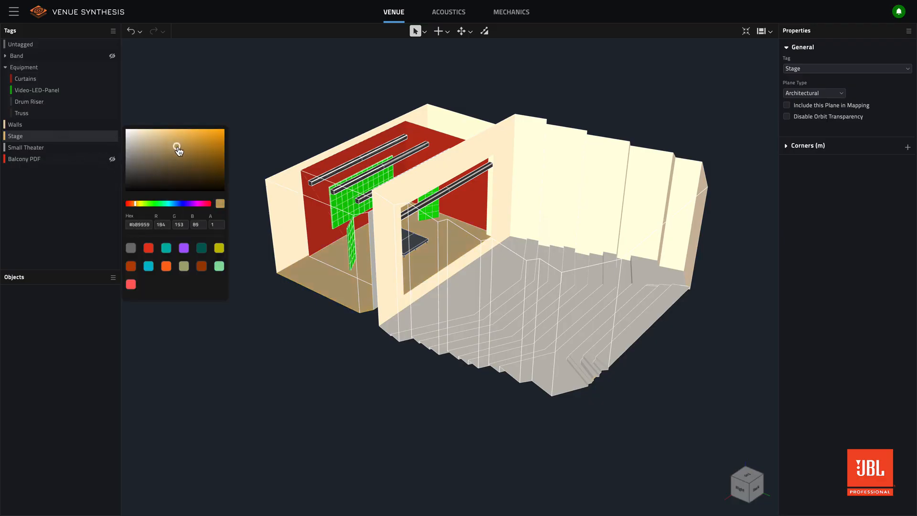
{"action": "left_click", "coordinate": [274, 356]}
{"action": "left_click", "coordinate": [274, 357]}
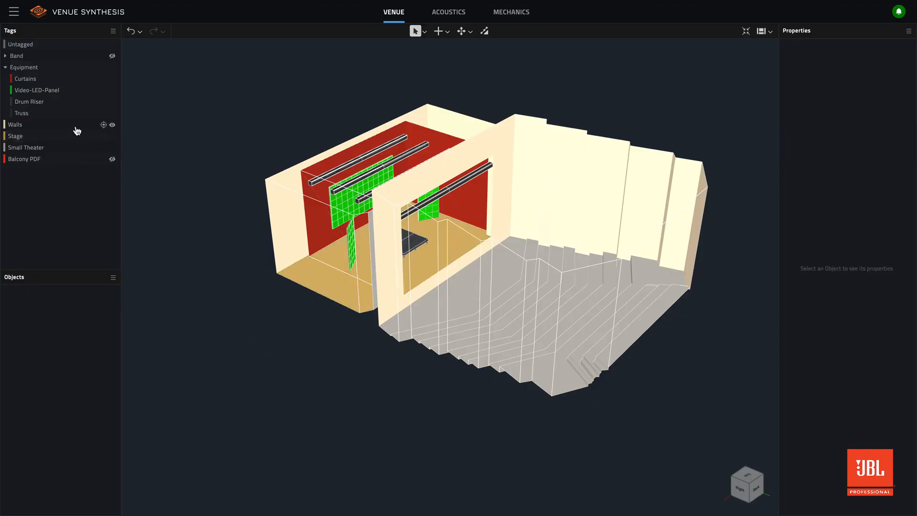
- Unhide the Band tag and examine the band equipment on the stage up close
{"action": "left_click", "coordinate": [112, 56]}
{"action": "middle_click_drag", "start_coordinate": [602, 254], "coordinate": [482, 273]}
{"action": "scroll", "coordinate": [466, 264], "scroll_direction": "up", "scroll_amount": 10}
{"action": "scroll", "coordinate": [485, 296], "scroll_direction": "down", "scroll_amount": 5}
{"action": "scroll", "coordinate": [436, 251], "scroll_direction": "down", "scroll_amount": 3}
{"action": "scroll", "coordinate": [509, 269], "scroll_direction": "down", "scroll_amount": 6}
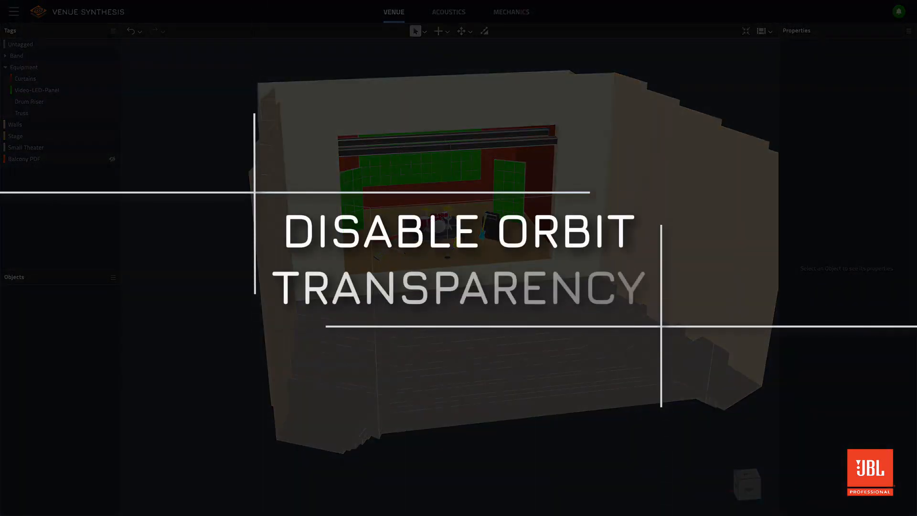
{"action": "scroll", "coordinate": [416, 293], "scroll_direction": "down", "scroll_amount": 5}
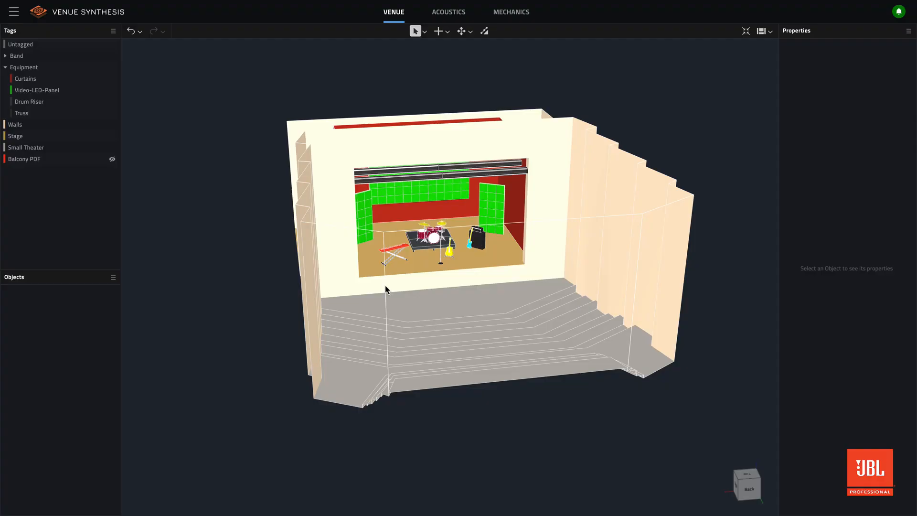
- Disable orbit transparency for all planes of the Truss tag
{"action": "middle_click_drag", "start_coordinate": [386, 288], "coordinate": [413, 293]}
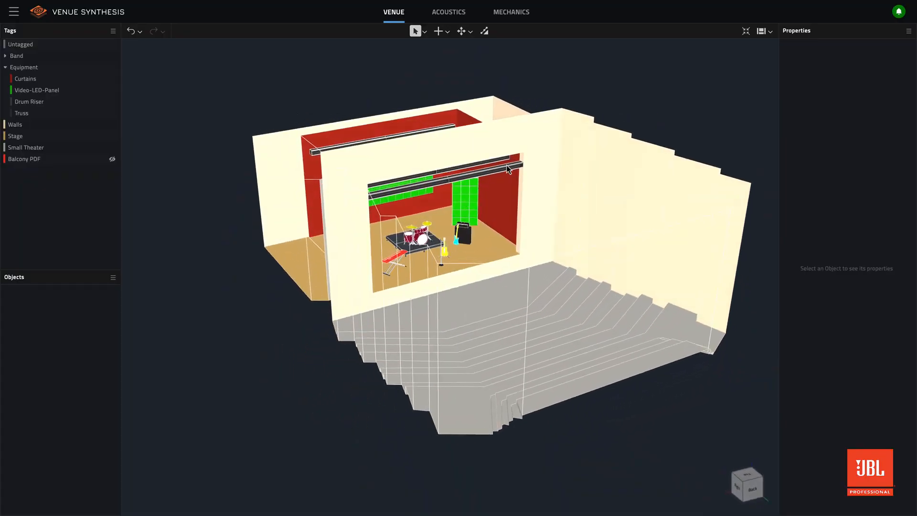
{"action": "scroll", "coordinate": [507, 168], "scroll_direction": "up", "scroll_amount": 5}
{"action": "scroll", "coordinate": [507, 168], "scroll_direction": "up", "scroll_amount": 5}
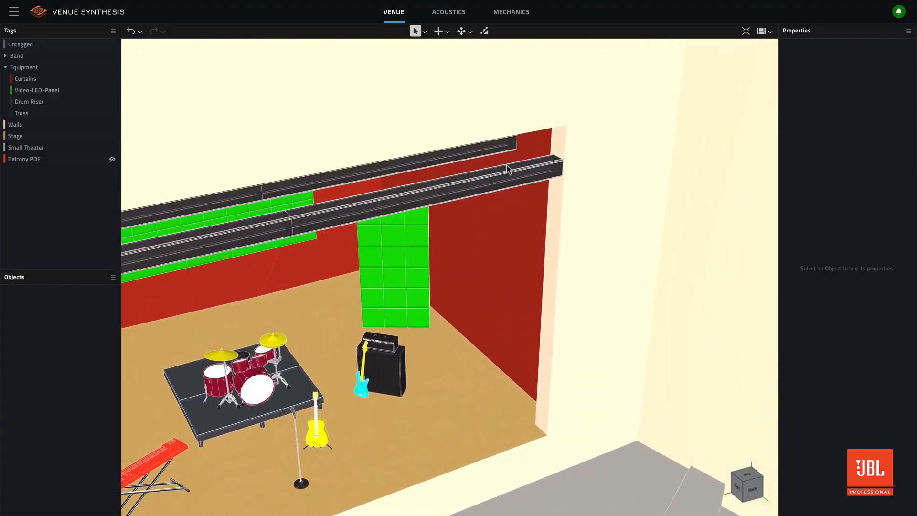
{"action": "left_click", "coordinate": [506, 179]}
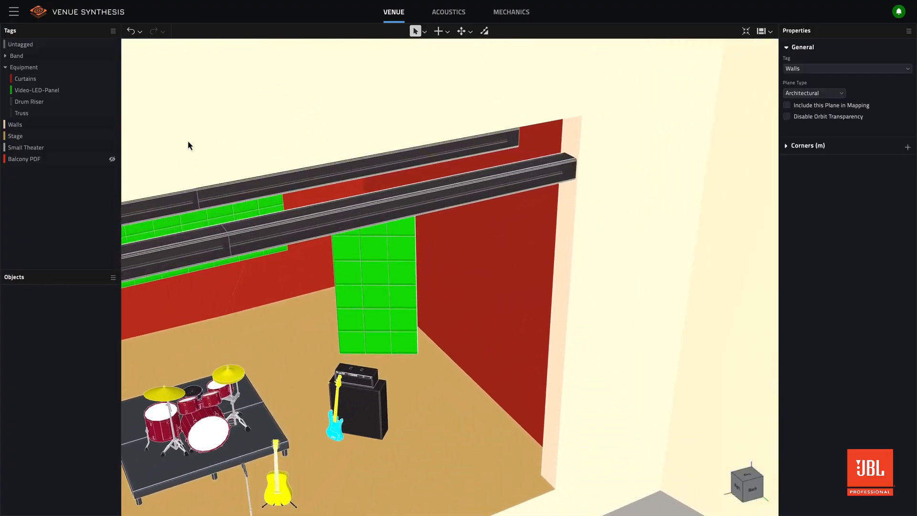
{"action": "left_click", "coordinate": [76, 121]}
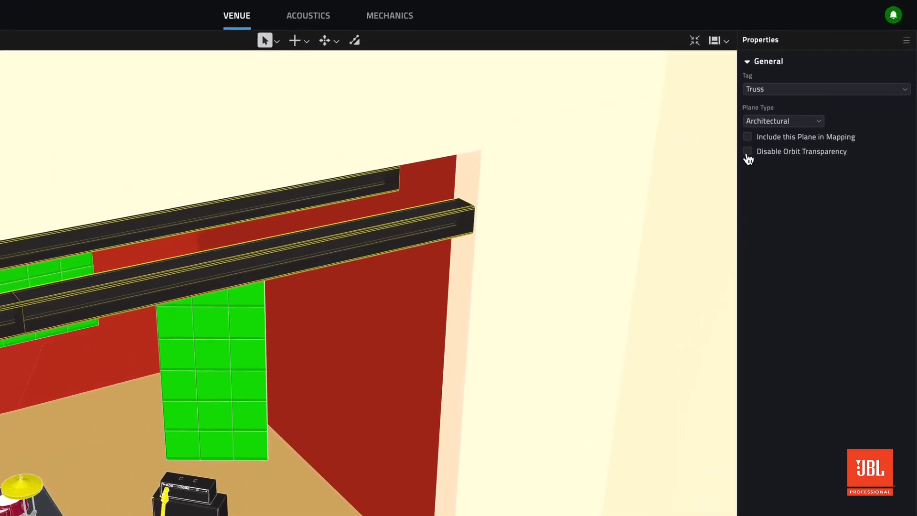
{"action": "left_click", "coordinate": [747, 152]}
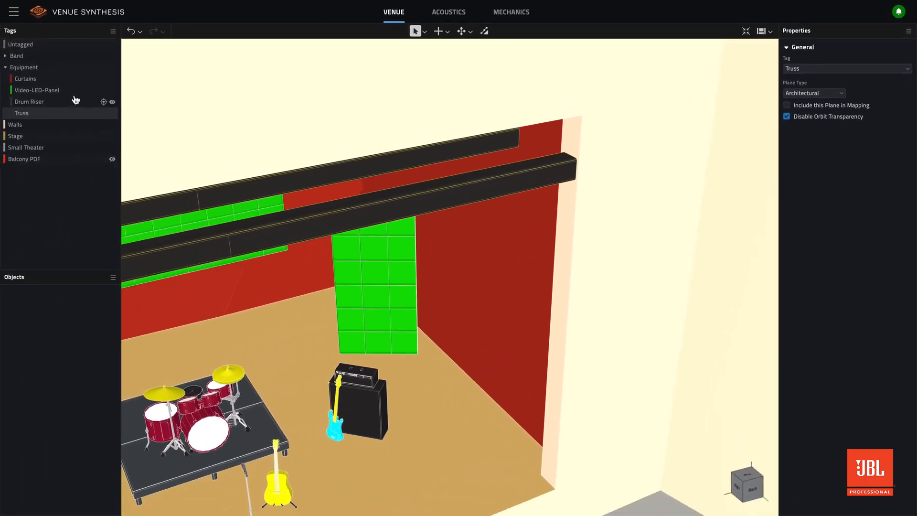
- Disable orbit transparency for the Video-LED-Panel tag and check how the venue looks while orbiting
{"action": "left_click", "coordinate": [59, 94]}
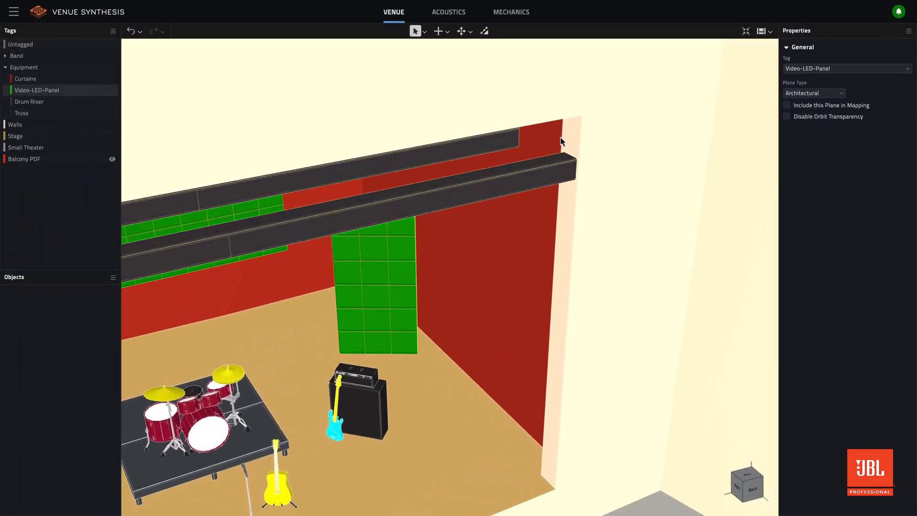
{"action": "left_click", "coordinate": [787, 120]}
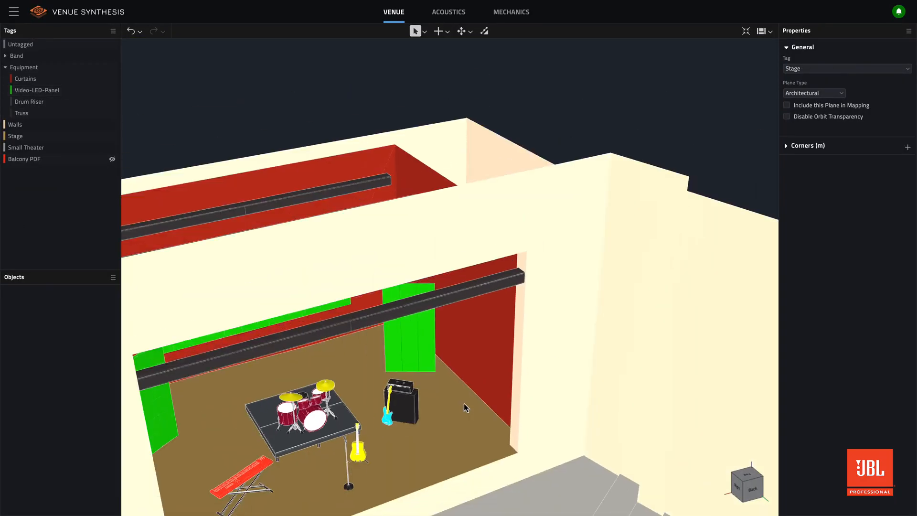
{"action": "middle_click_drag", "start_coordinate": [463, 421], "coordinate": [454, 363]}
{"action": "scroll", "coordinate": [453, 392], "scroll_direction": "down", "scroll_amount": 5}
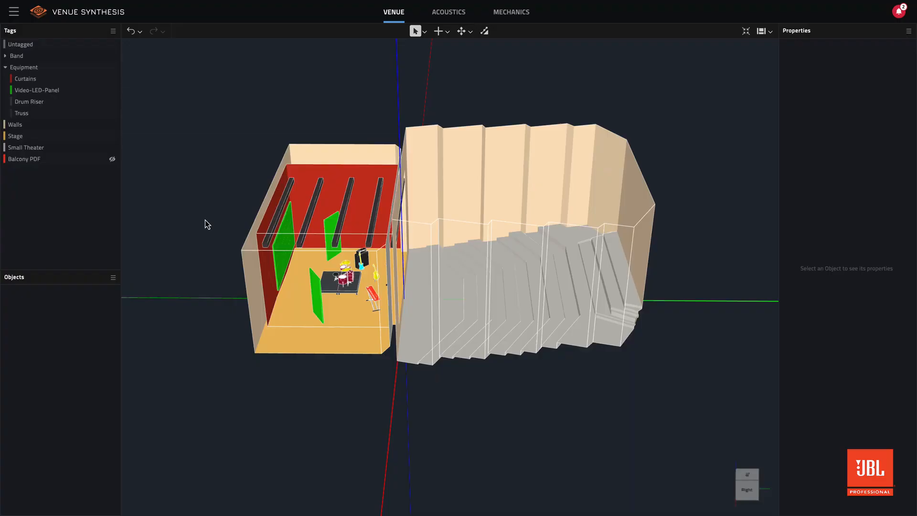
- Show the Balcony PDF drawing and raise it by setting its Z position to 5 m
{"action": "left_click", "coordinate": [113, 160]}
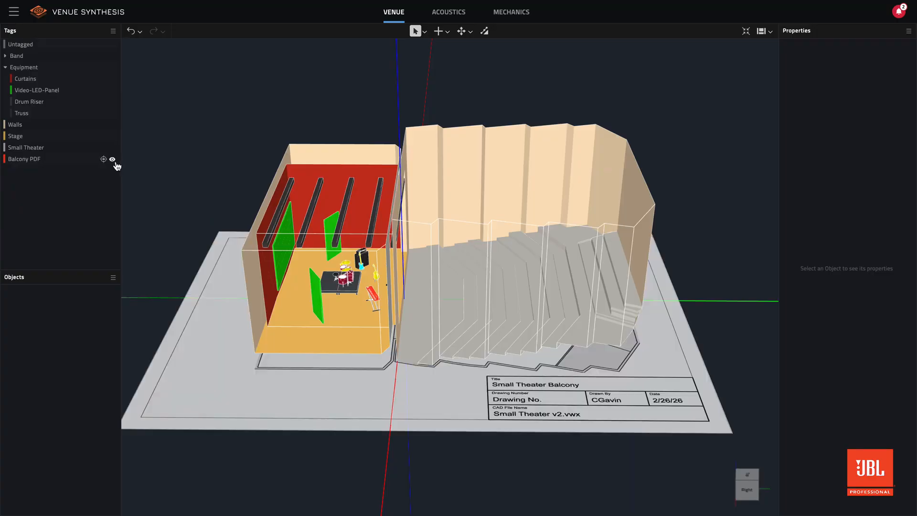
{"action": "left_click", "coordinate": [229, 342]}
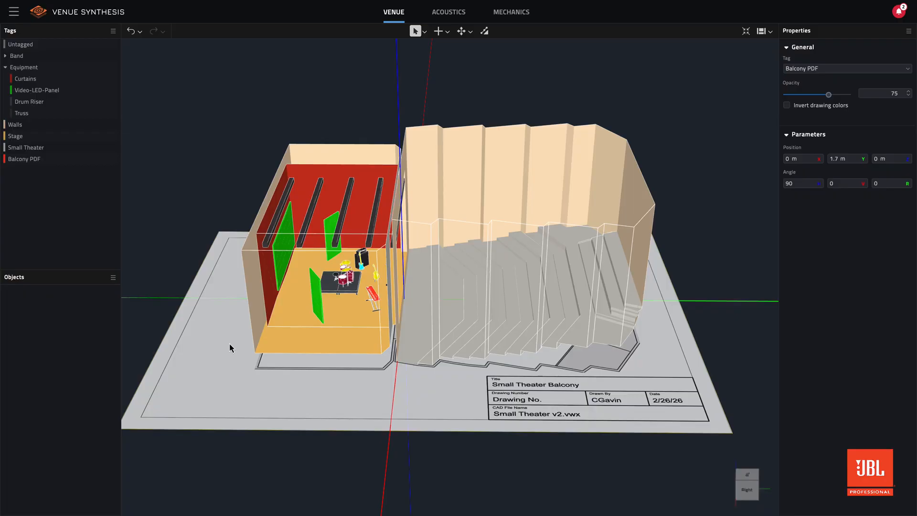
{"action": "left_click", "coordinate": [873, 159]}
{"action": "type", "text": "5"}
{"action": "key", "text": "Return"}
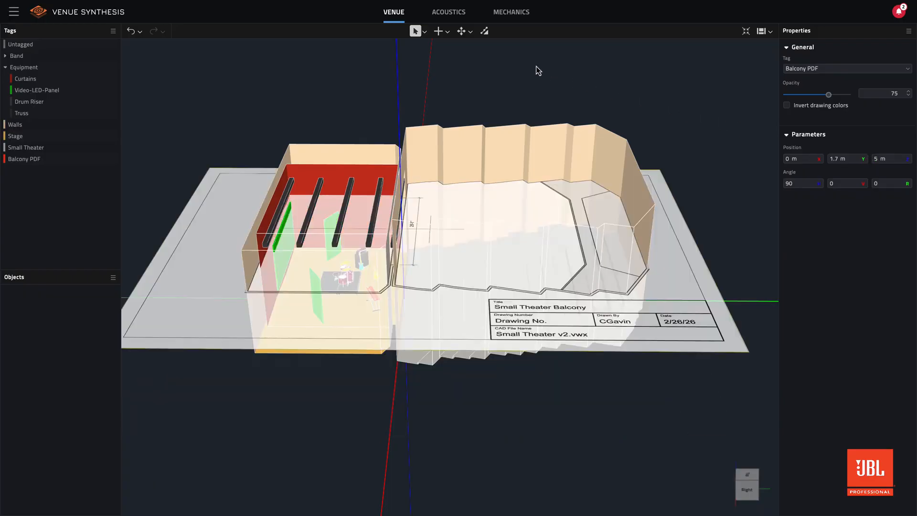
- Trace the balcony outline on the Balcony PDF with the Pen tool to create a closed plane
{"action": "left_click", "coordinate": [443, 31]}
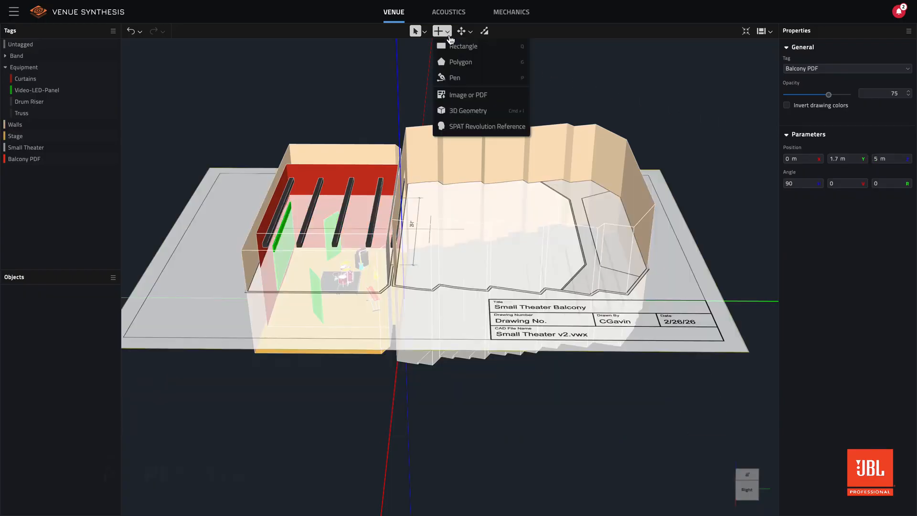
{"action": "left_click", "coordinate": [468, 79]}
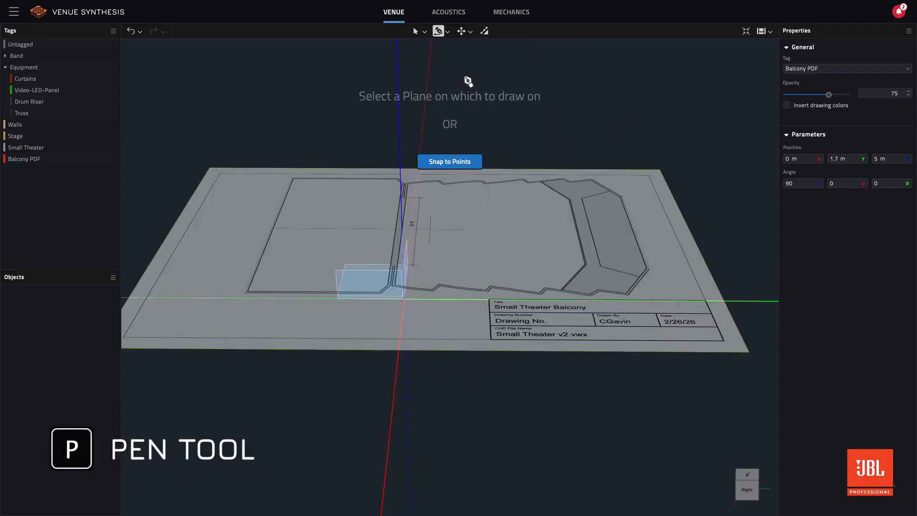
{"action": "left_click", "coordinate": [503, 238]}
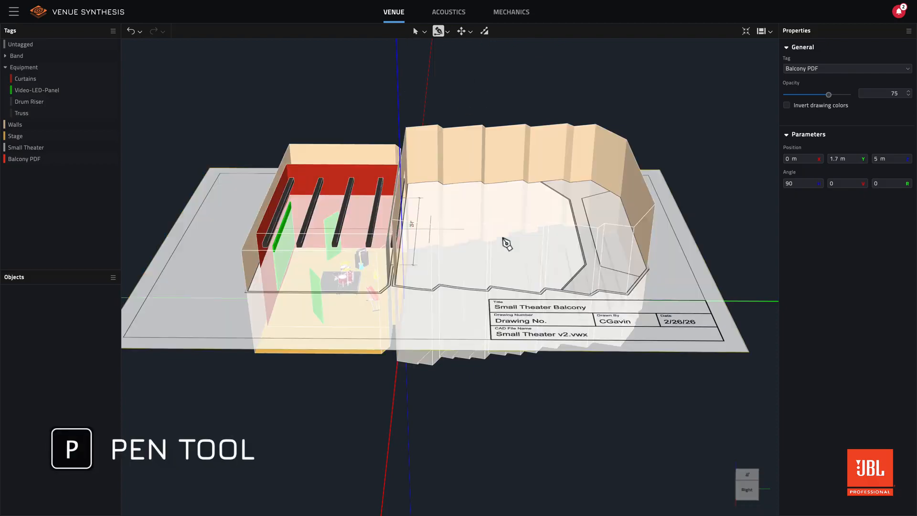
{"action": "middle_click_drag", "start_coordinate": [482, 237], "coordinate": [313, 216]}
{"action": "left_click", "coordinate": [311, 212]}
{"action": "left_click", "coordinate": [357, 185]}
{"action": "left_click", "coordinate": [498, 177]}
{"action": "left_click", "coordinate": [546, 201]}
{"action": "left_click", "coordinate": [543, 171]}
{"action": "left_click", "coordinate": [547, 149]}
{"action": "left_click", "coordinate": [501, 127]}
{"action": "left_click", "coordinate": [348, 134]}
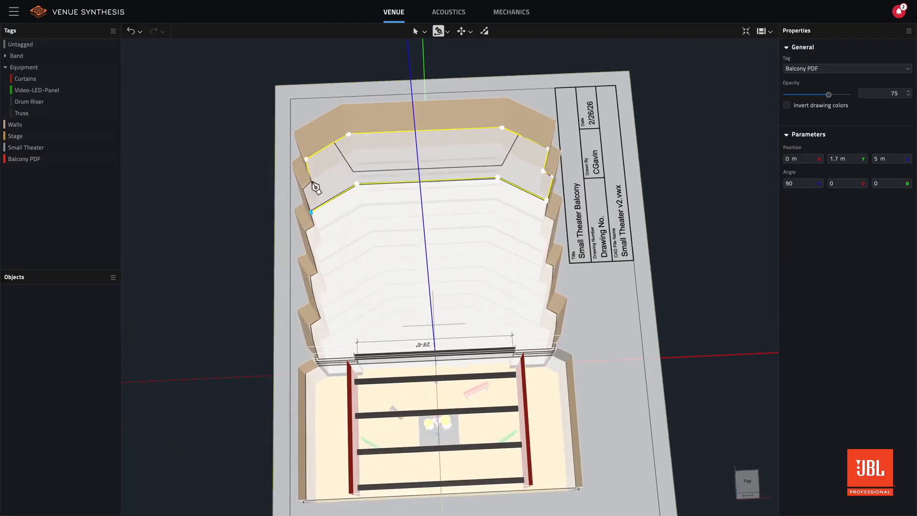
{"action": "left_click", "coordinate": [311, 211]}
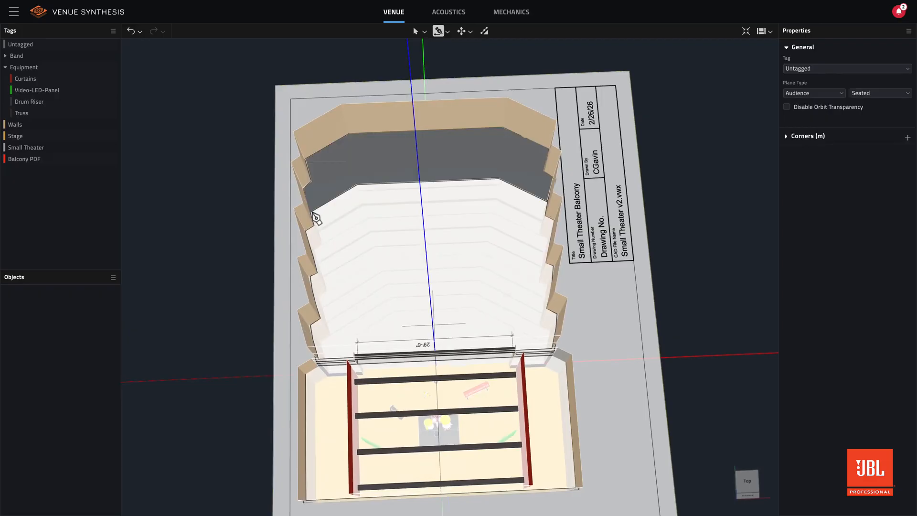
- Hide the Balcony PDF drawing so only the new balcony plane remains in the venue
{"action": "left_click", "coordinate": [112, 159]}
{"action": "middle_click_drag", "start_coordinate": [438, 237], "coordinate": [311, 161]}
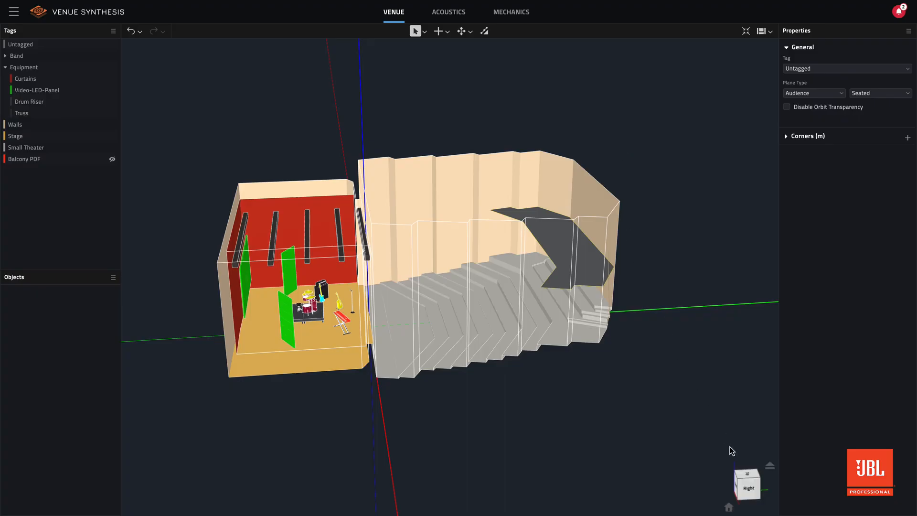
- In the Right view, tape-measure from the origin to the rear seating's back edge and to the balcony's front edge
{"action": "left_click", "coordinate": [752, 490]}
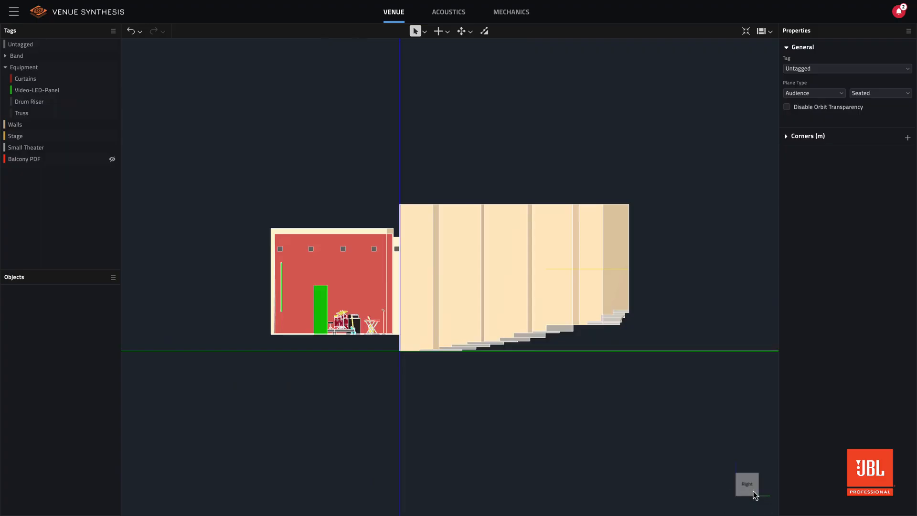
{"action": "scroll", "coordinate": [752, 491], "scroll_direction": "up", "scroll_amount": 3}
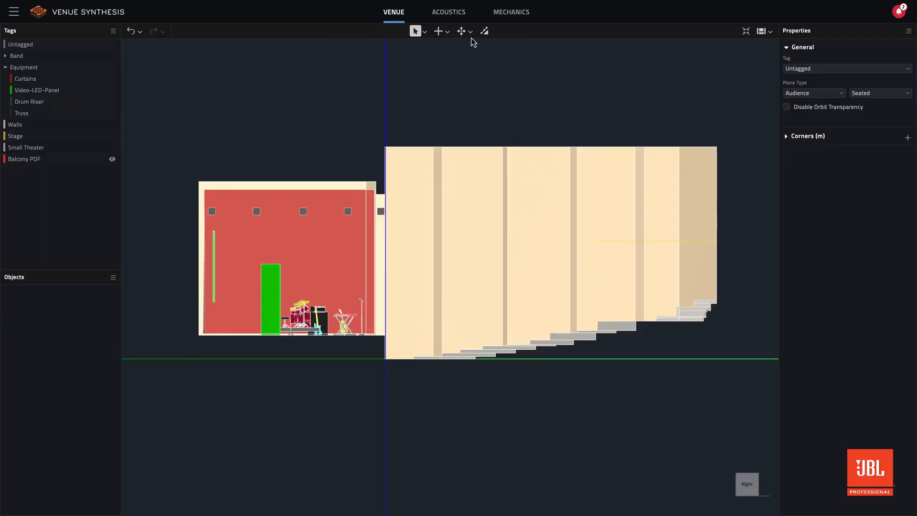
{"action": "left_click", "coordinate": [470, 32]}
{"action": "left_click", "coordinate": [486, 92]}
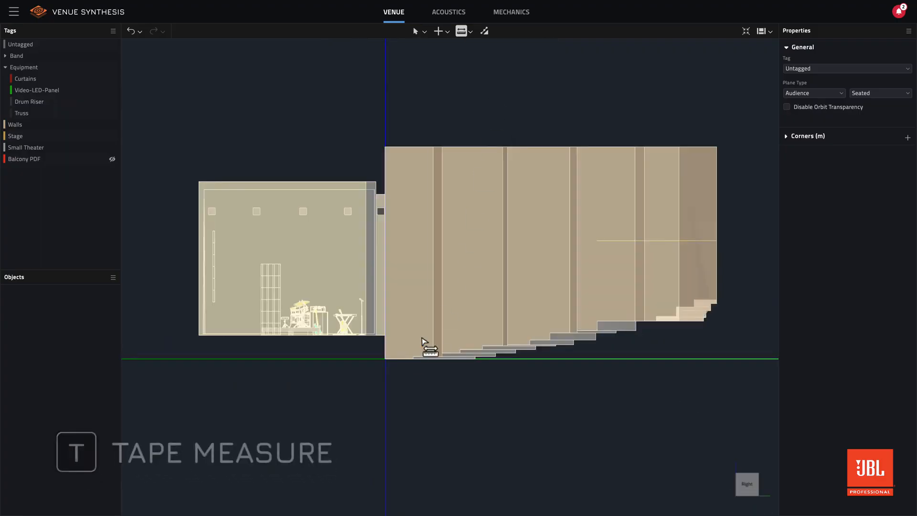
{"action": "left_click", "coordinate": [385, 359]}
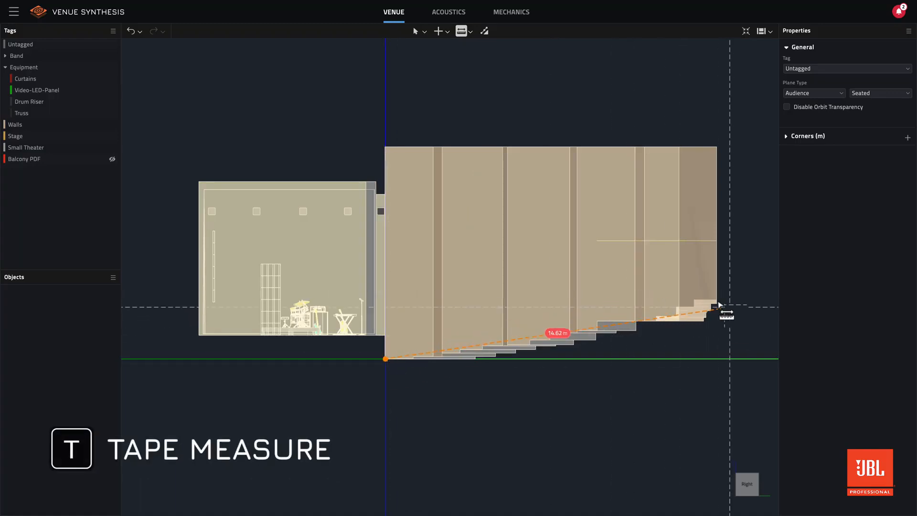
{"action": "left_click", "coordinate": [716, 300]}
{"action": "left_click", "coordinate": [385, 358]}
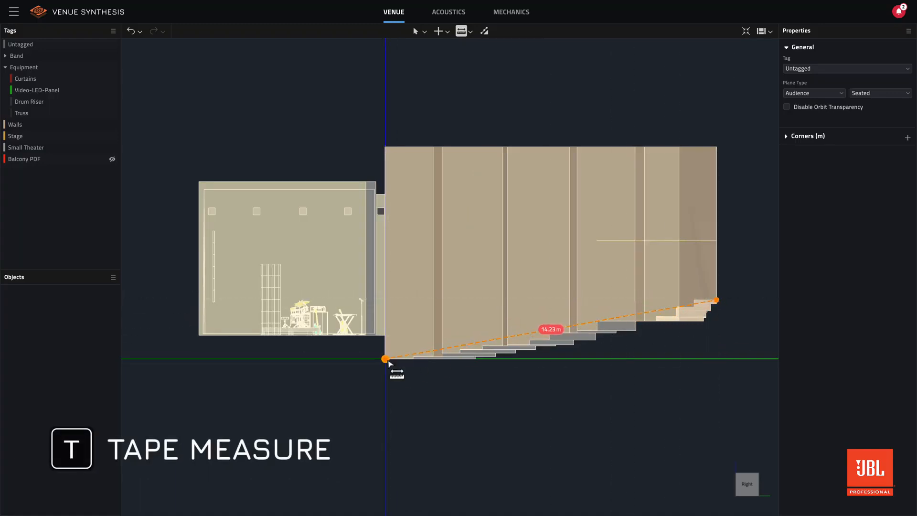
{"action": "left_click", "coordinate": [597, 241]}
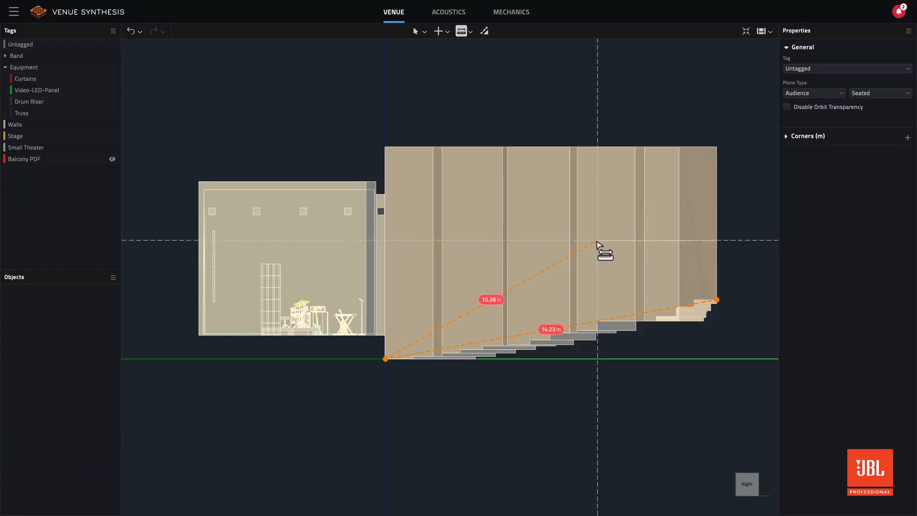
- Tape-measure from the origin to the theater's upper rear corner and to the top of the front wall, finishing the measuring
{"action": "left_click", "coordinate": [389, 364]}
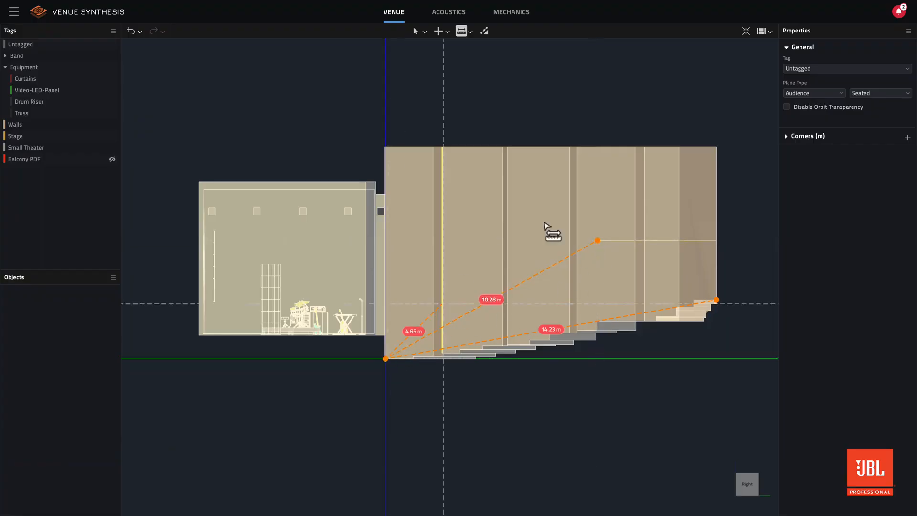
{"action": "left_click", "coordinate": [716, 147]}
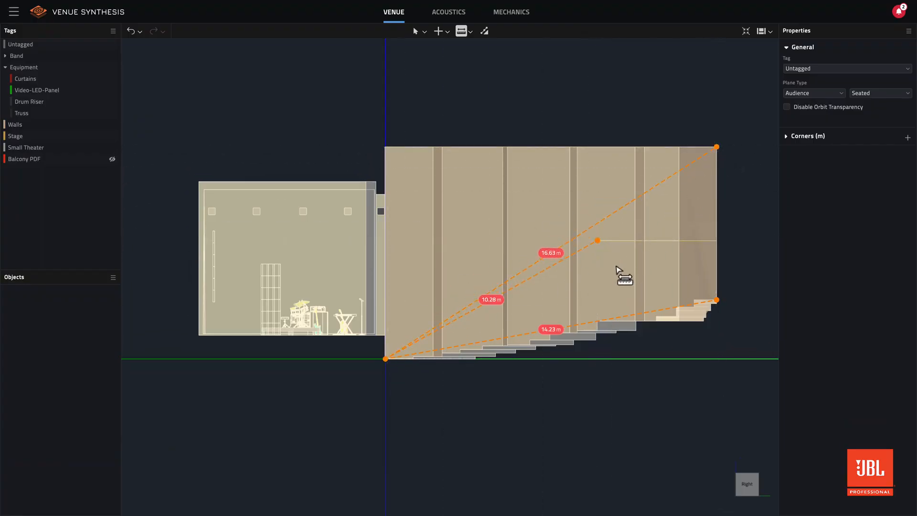
{"action": "left_click", "coordinate": [387, 364]}
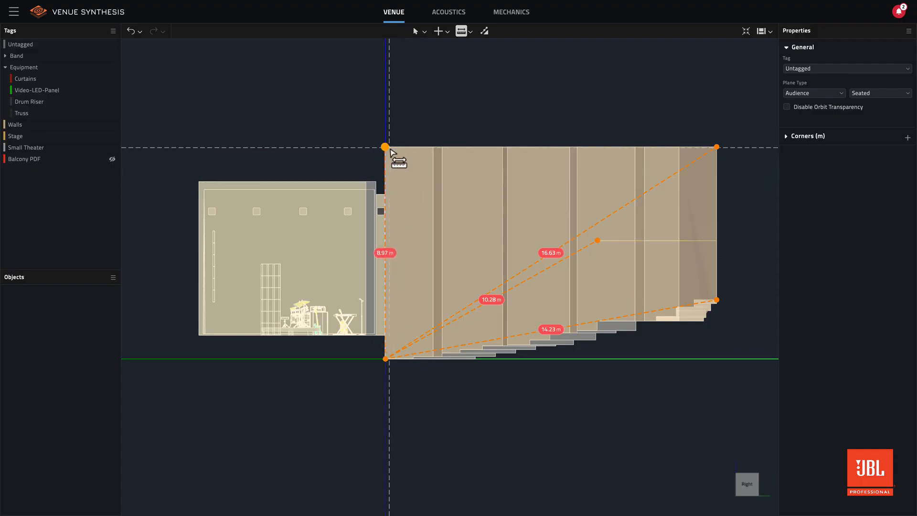
{"action": "left_click", "coordinate": [391, 151]}
{"action": "key", "text": "Escape"}
- Compare how the tape measurements display while orbiting, in the Right view, and in the Acoustics workspace before returning to Venue
{"action": "left_click_drag", "start_coordinate": [458, 213], "coordinate": [439, 222]}
{"action": "middle_click_drag", "start_coordinate": [438, 218], "coordinate": [442, 219]}
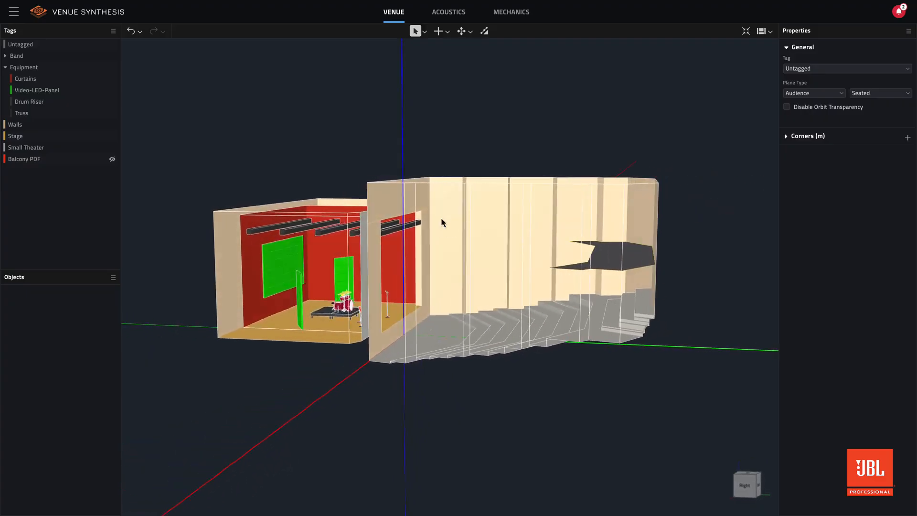
{"action": "left_click", "coordinate": [745, 487]}
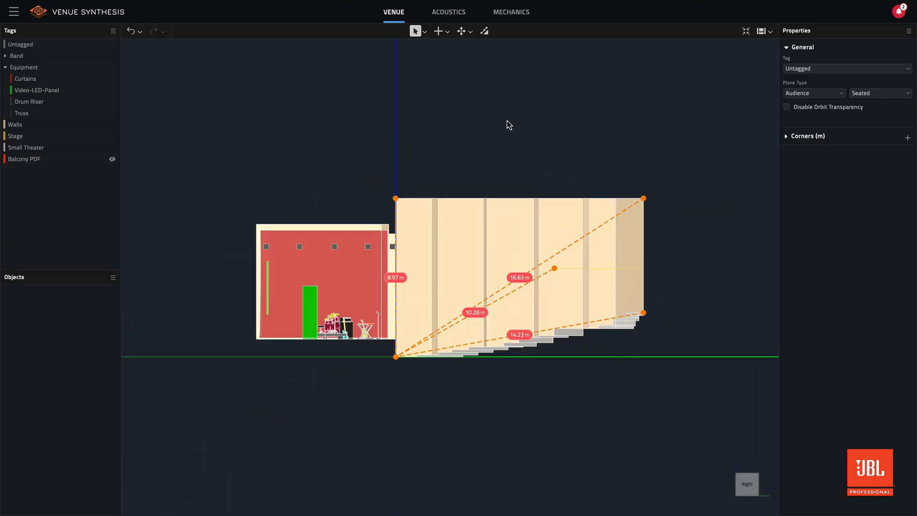
{"action": "left_click", "coordinate": [450, 19]}
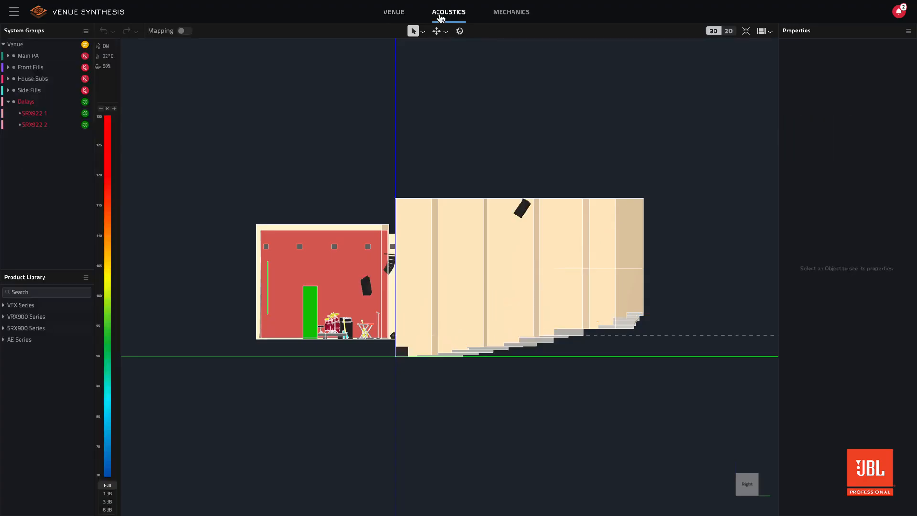
{"action": "left_click", "coordinate": [403, 15]}
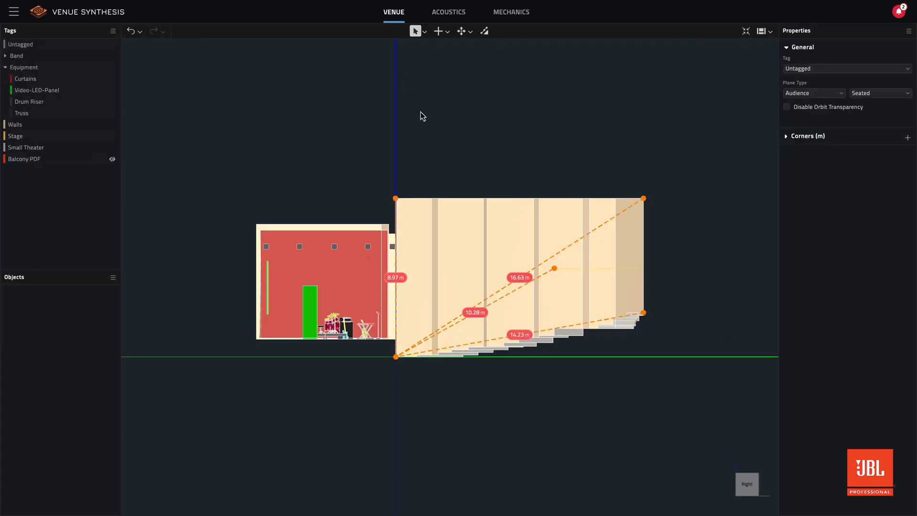
- Delete the tape measurement between the origin and the balcony's front edge
{"action": "scroll", "coordinate": [473, 260], "scroll_direction": "up", "scroll_amount": 3}
{"action": "key", "text": "t"}
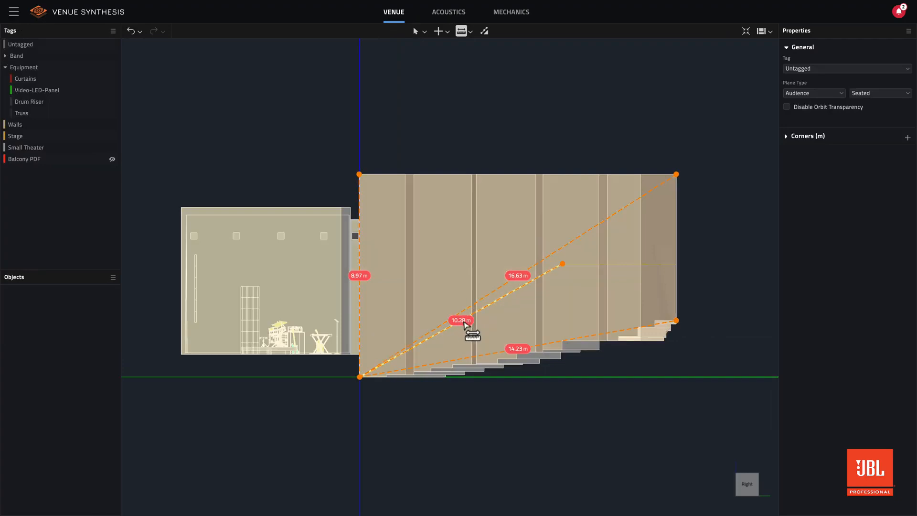
{"action": "right_click", "coordinate": [464, 323]}
{"action": "left_click", "coordinate": [475, 333]}
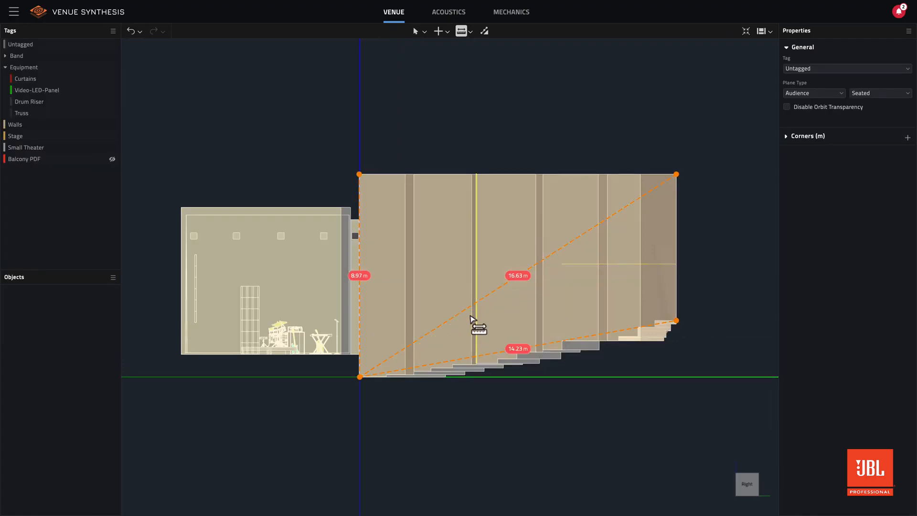
{"action": "key", "text": "Escape"}
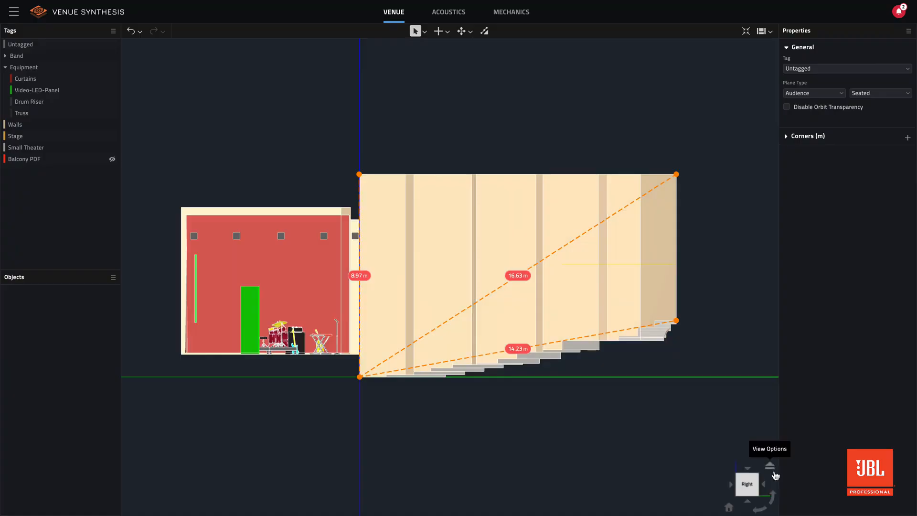
- Toggle one of the venue's view options and switch it back
{"action": "left_click", "coordinate": [772, 474]}
{"action": "left_click", "coordinate": [744, 449]}
{"action": "left_click", "coordinate": [744, 449]}
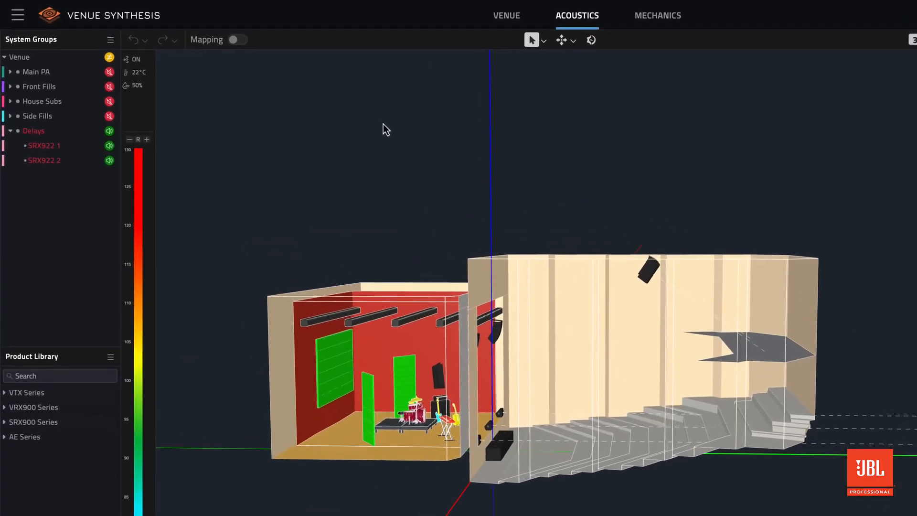
- Select the Delays group in Acoustics and review the project notifications for its speakers
{"action": "left_click", "coordinate": [67, 134]}
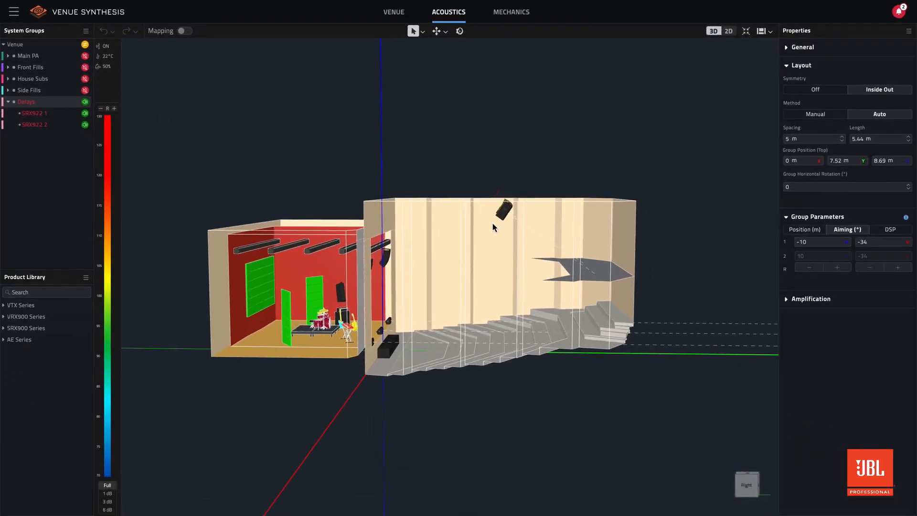
{"action": "scroll", "coordinate": [514, 222], "scroll_direction": "up", "scroll_amount": 5}
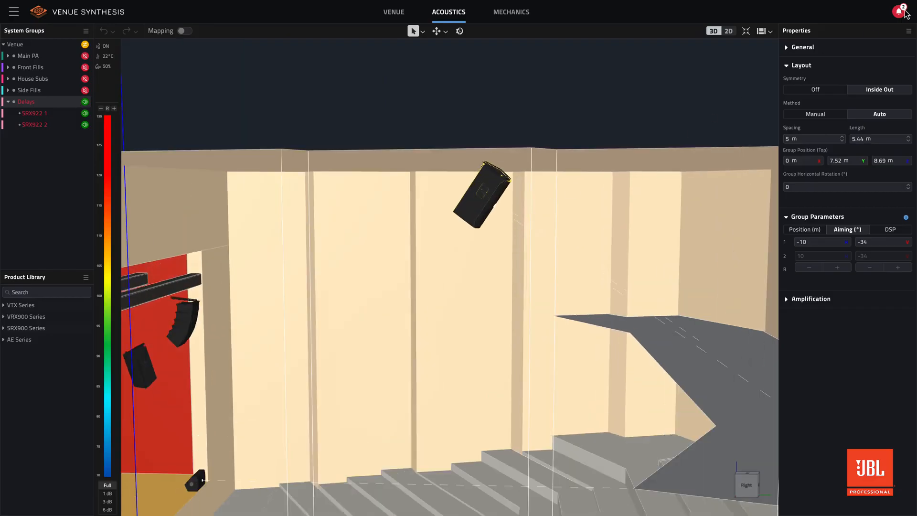
{"action": "left_click", "coordinate": [903, 12]}
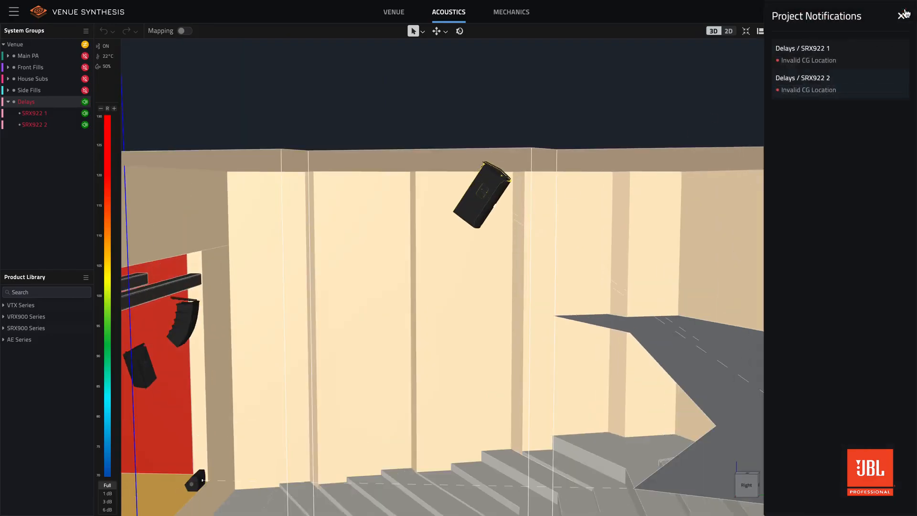
{"action": "left_click", "coordinate": [903, 14]}
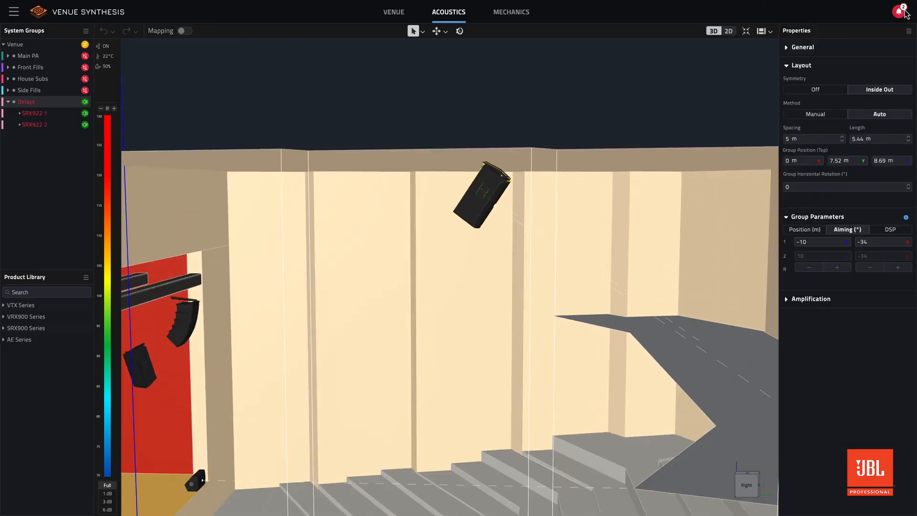
- Rotate the Delays group's speakers to a vertical aiming angle of about -29.55°
{"action": "key", "text": "r"}
{"action": "left_click_drag", "start_coordinate": [526, 196], "coordinate": [526, 193]}
{"action": "scroll", "coordinate": [573, 228], "scroll_direction": "down", "scroll_amount": 3}
{"action": "scroll", "coordinate": [592, 245], "scroll_direction": "down", "scroll_amount": 2}
{"action": "key", "text": "Escape"}
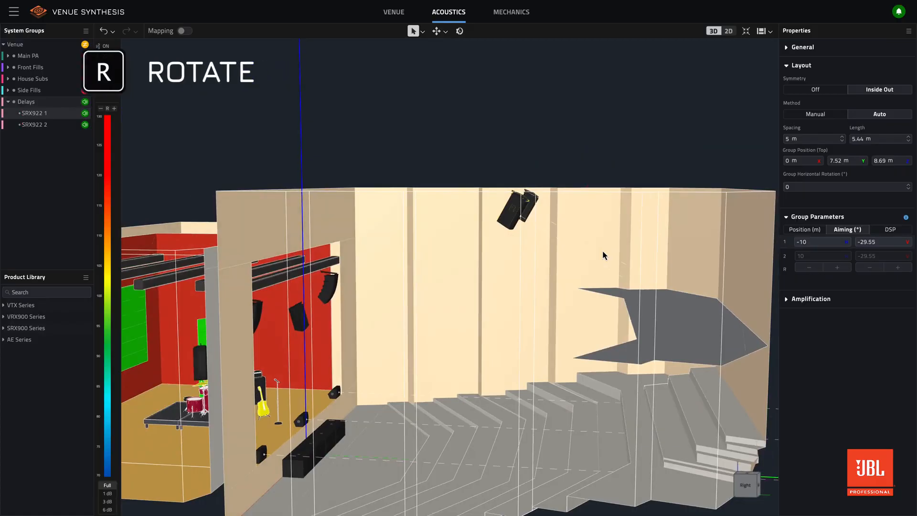